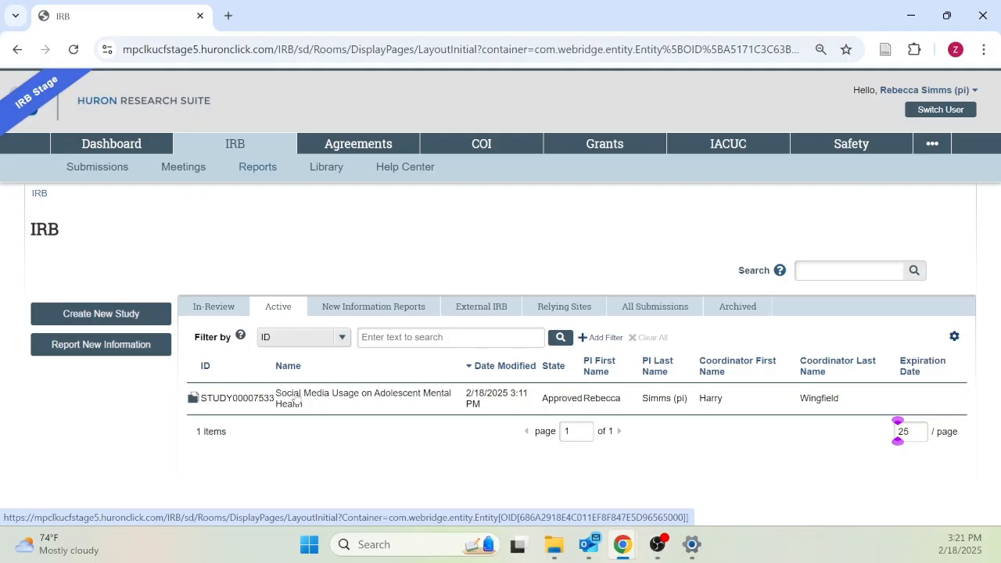
# Step: Start a Continuing Review submission for the active study "Social Media Usage on Adolescent Mental Health" and proceed to its study closure information form
pyautogui.click(295, 400)
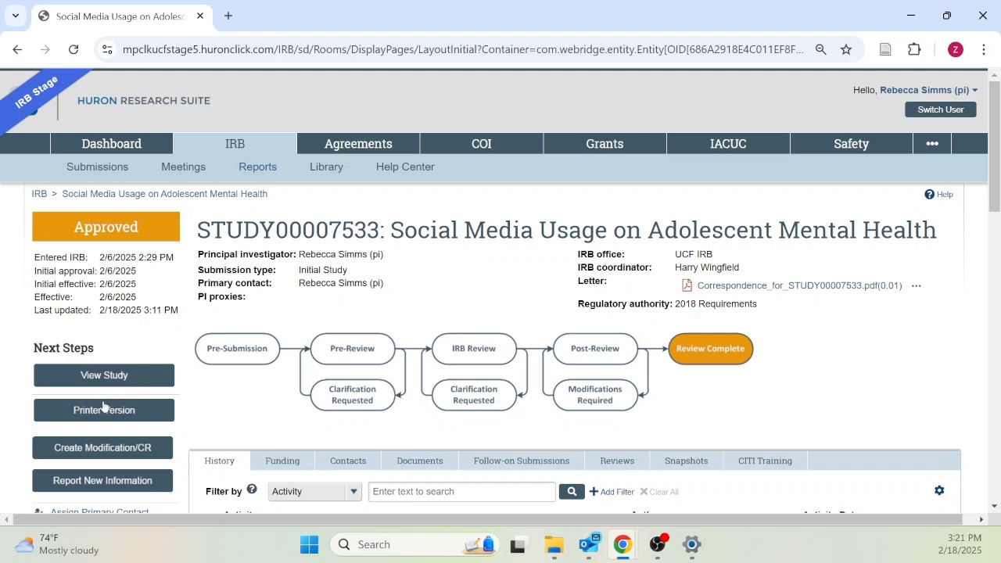
pyautogui.click(109, 448)
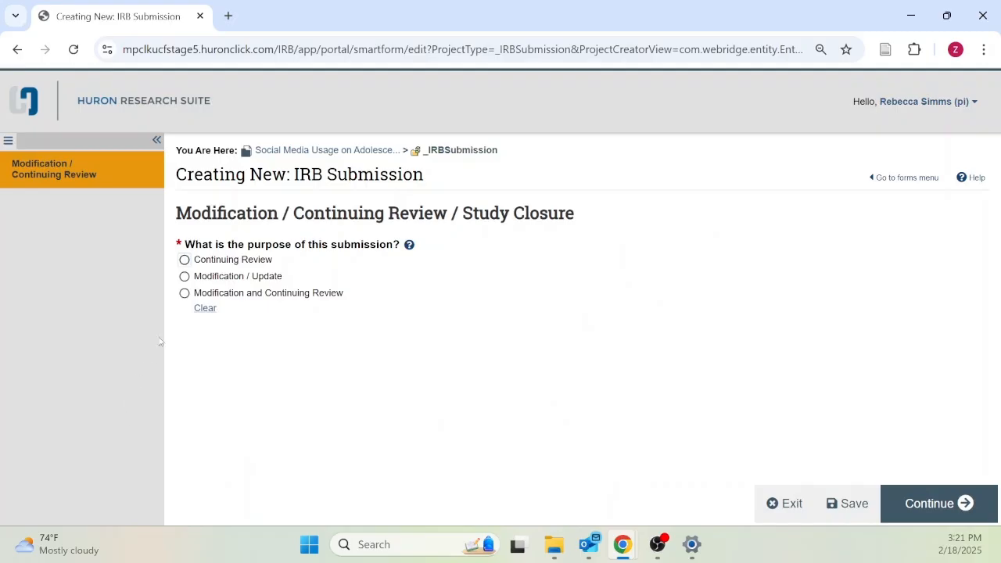
pyautogui.click(184, 261)
pyautogui.click(897, 501)
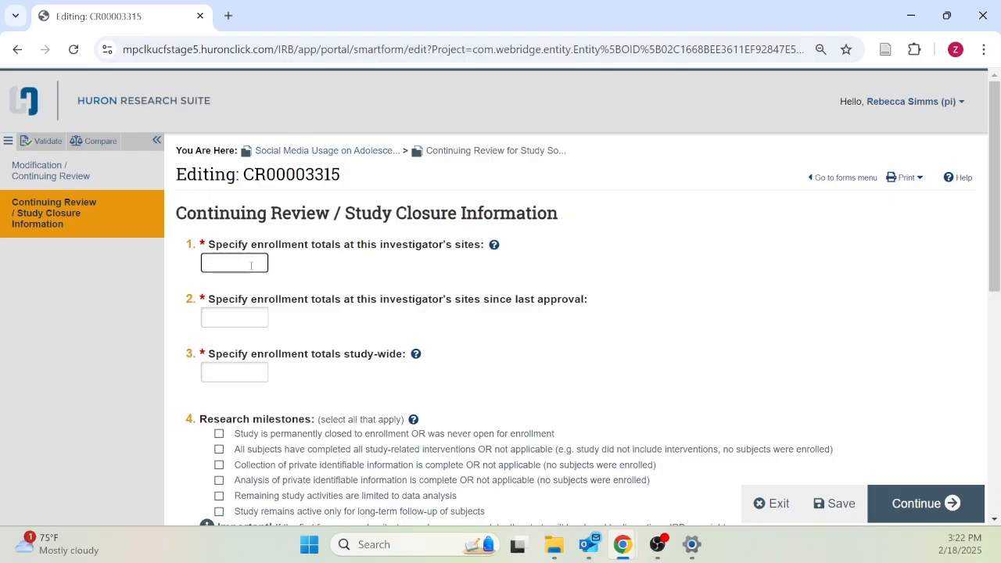
# Step: Enter 25 as the enrollment total for the investigator's sites, for those sites since last approval, and study-wide
pyautogui.click(251, 265)
pyautogui.write('25')
pyautogui.click(266, 272)
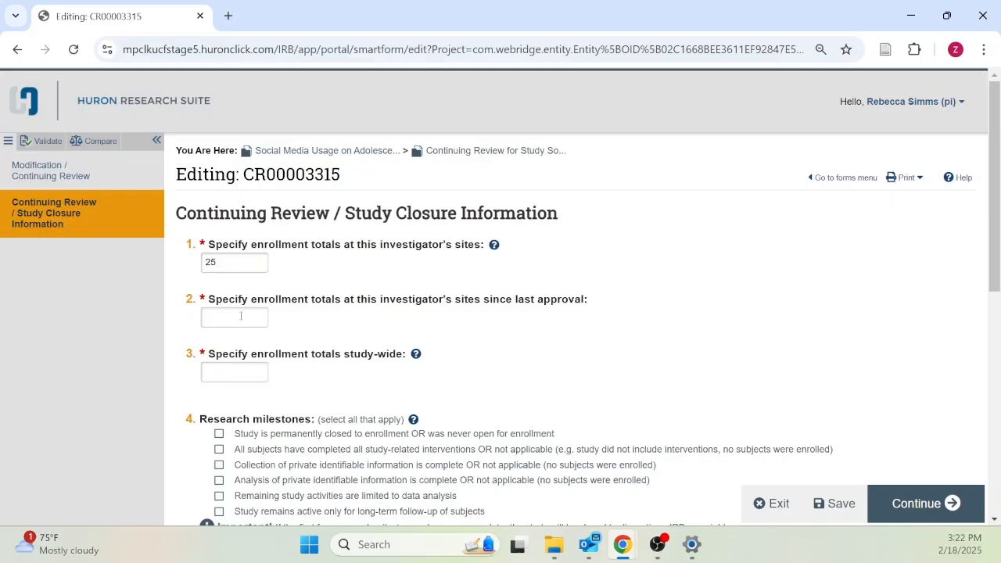
pyautogui.click(241, 315)
pyautogui.write('25')
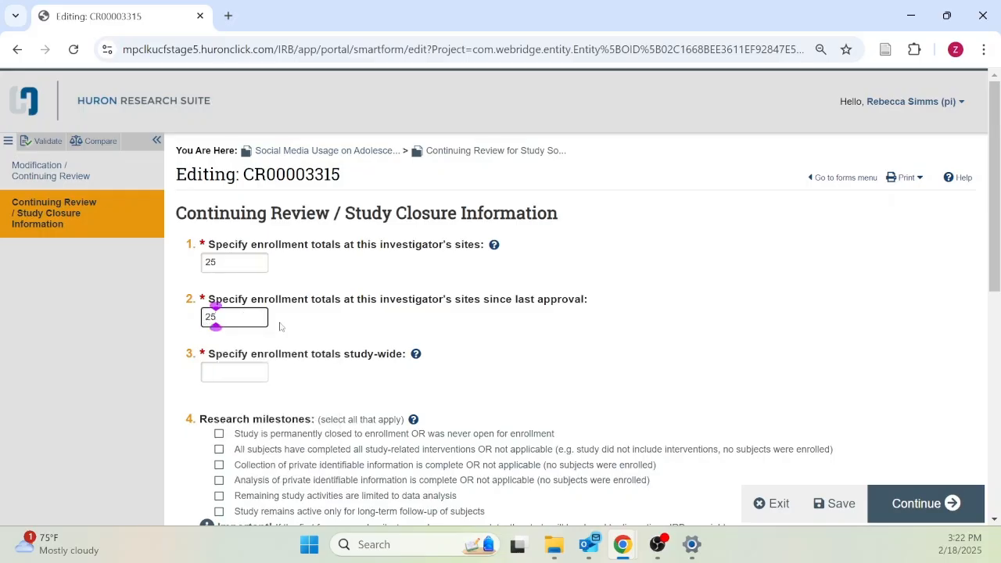
pyautogui.click(280, 327)
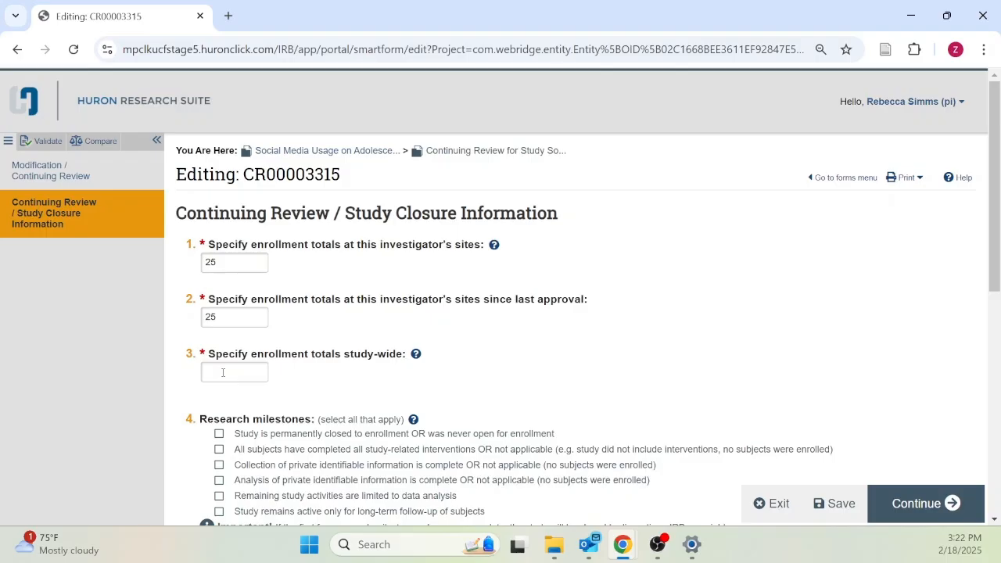
pyautogui.click(223, 372)
pyautogui.write('25')
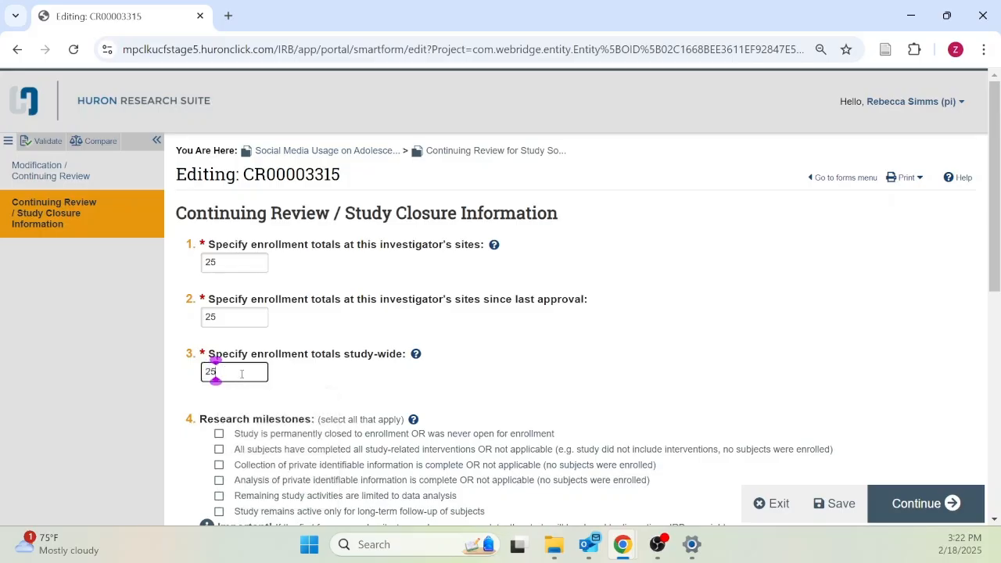
pyautogui.click(280, 379)
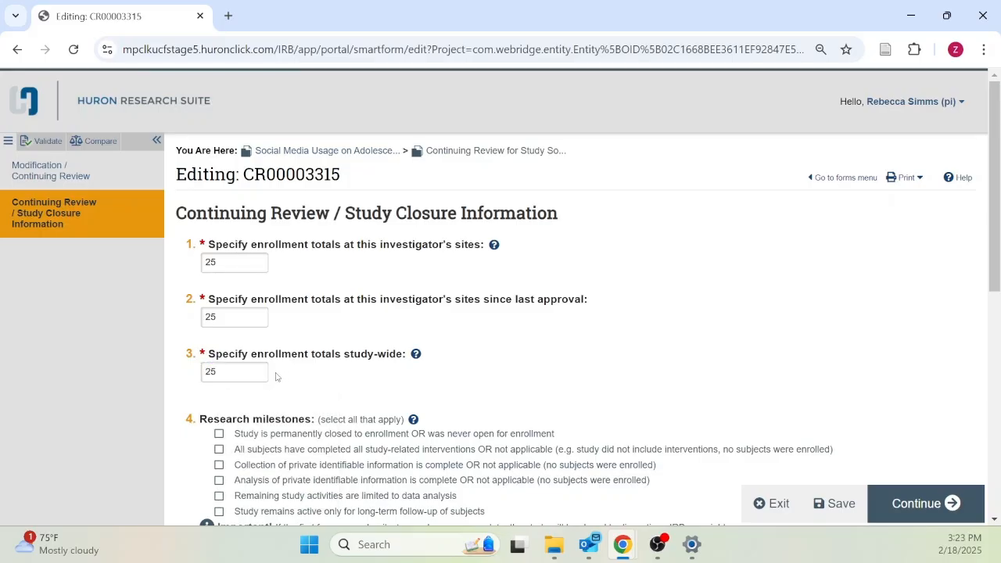
# Step: Mark the first four research milestones, from permanently closed enrollment through completed analysis of identifiable information, and acknowledge that the study will be closed
pyautogui.scroll(-3, 274, 377)
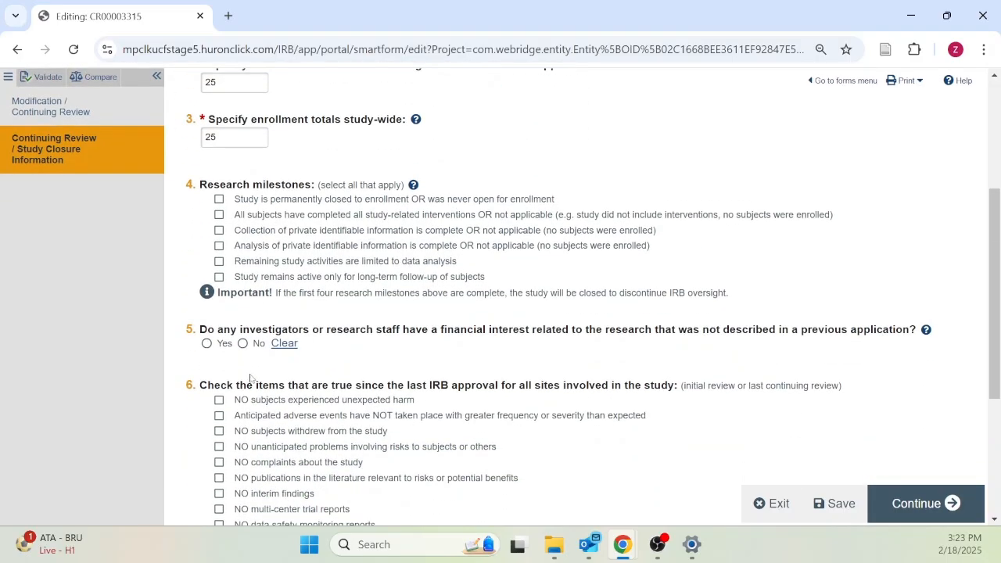
pyautogui.click(219, 200)
pyautogui.click(219, 215)
pyautogui.click(219, 230)
pyautogui.click(219, 246)
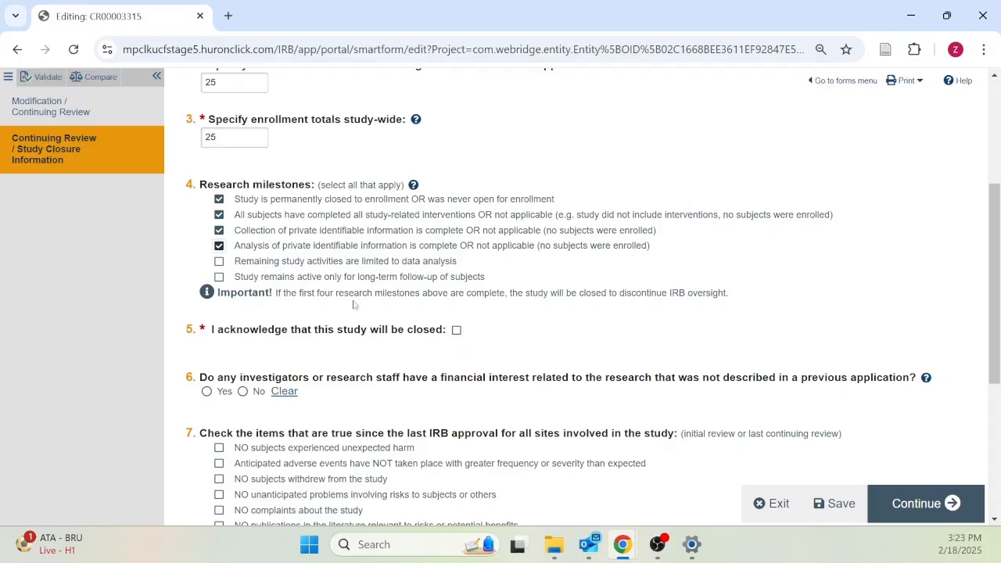
pyautogui.click(457, 330)
# Step: Answer No to the undisclosed financial interest question and check all fourteen statements as true since the last IRB approval
pyautogui.click(242, 392)
pyautogui.scroll(-4, 242, 395)
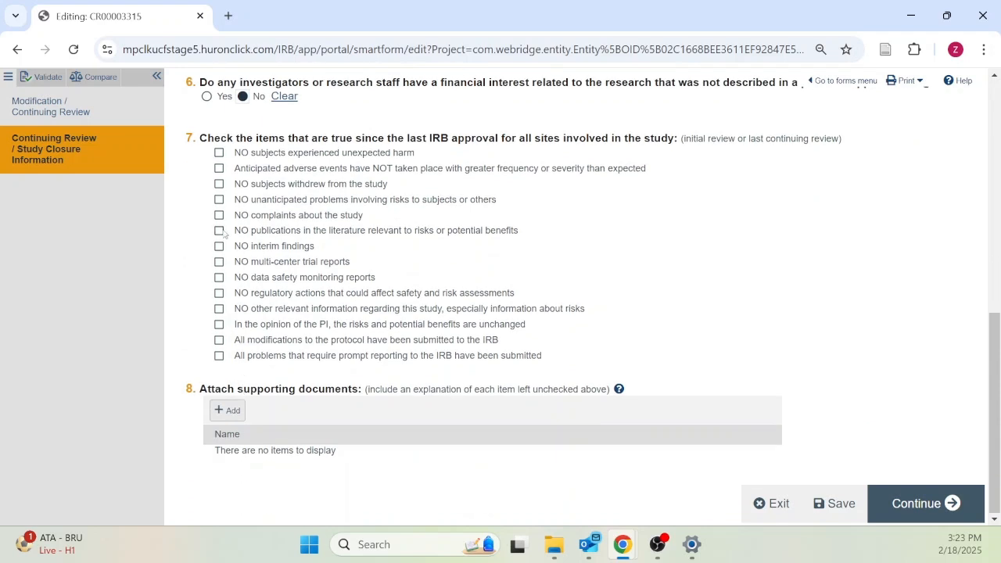
pyautogui.click(219, 152)
pyautogui.click(219, 168)
pyautogui.click(219, 184)
pyautogui.click(219, 200)
pyautogui.click(219, 214)
pyautogui.click(219, 231)
pyautogui.click(219, 246)
pyautogui.click(219, 262)
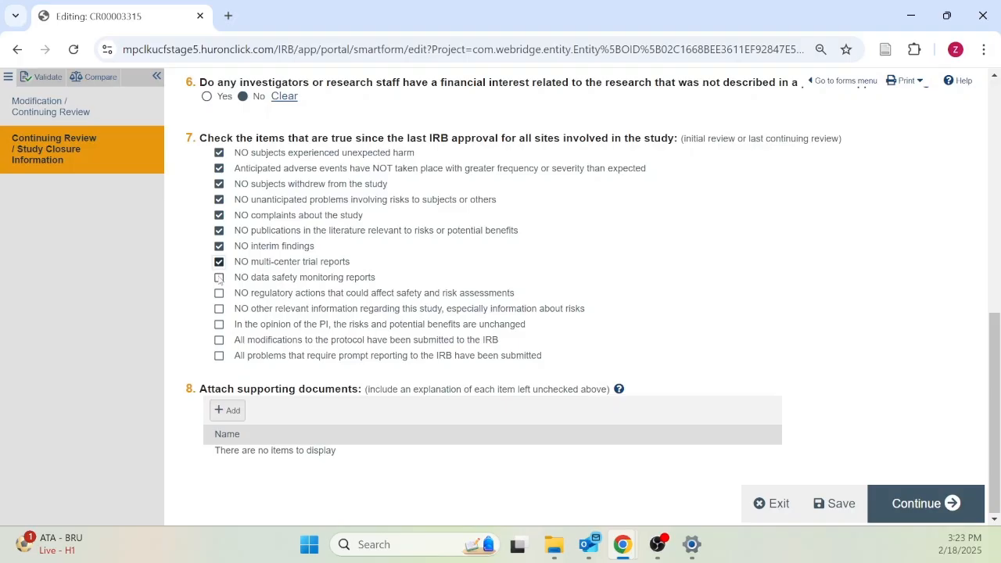
pyautogui.click(219, 278)
pyautogui.click(219, 294)
pyautogui.click(219, 308)
pyautogui.click(219, 324)
pyautogui.click(219, 340)
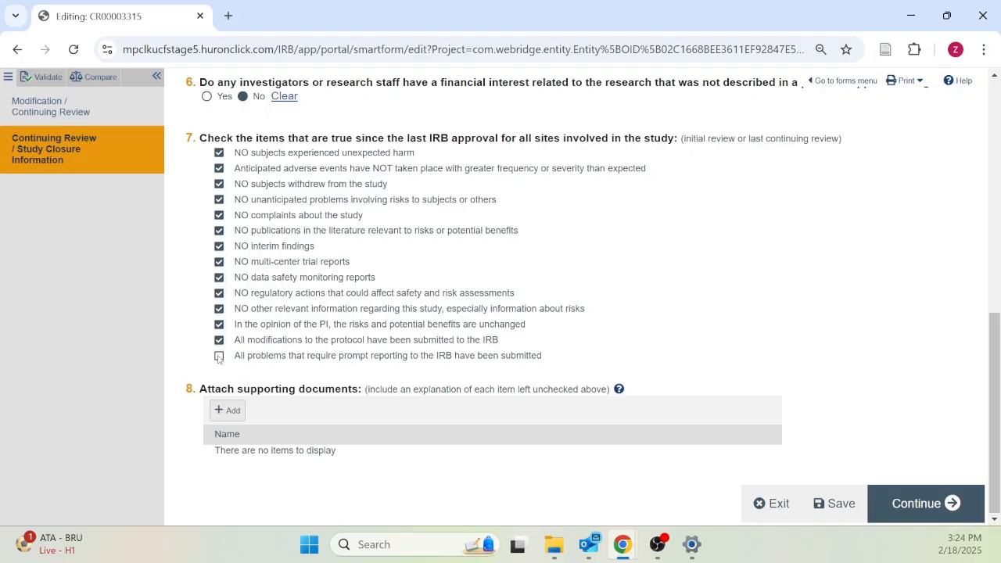
pyautogui.click(219, 356)
pyautogui.click(219, 215)
pyautogui.click(219, 185)
pyautogui.click(228, 412)
pyautogui.click(219, 215)
pyautogui.click(220, 184)
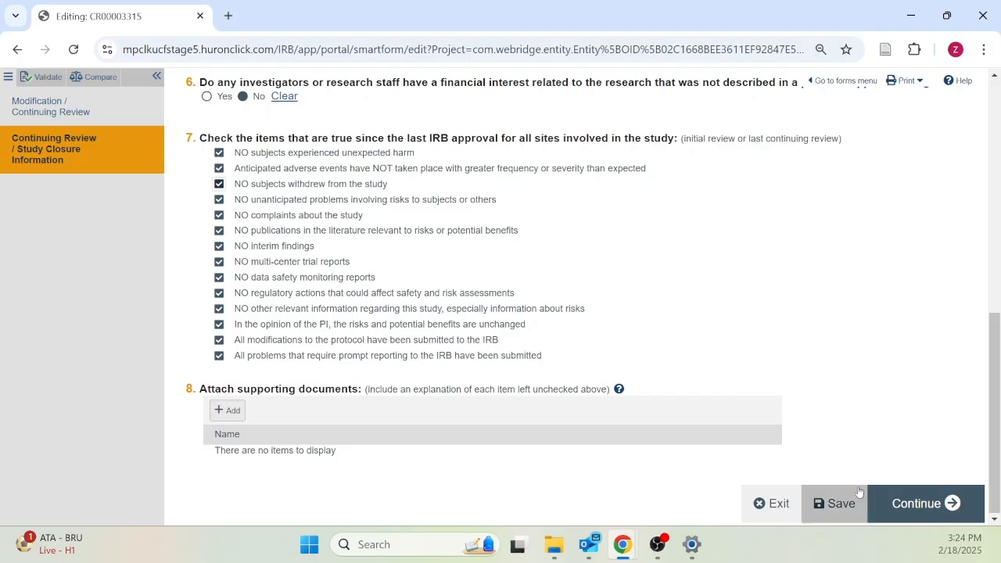
# Step: Finish the continuing review form and submit it for IRB review, agreeing to the investigator verification statements
pyautogui.click(888, 510)
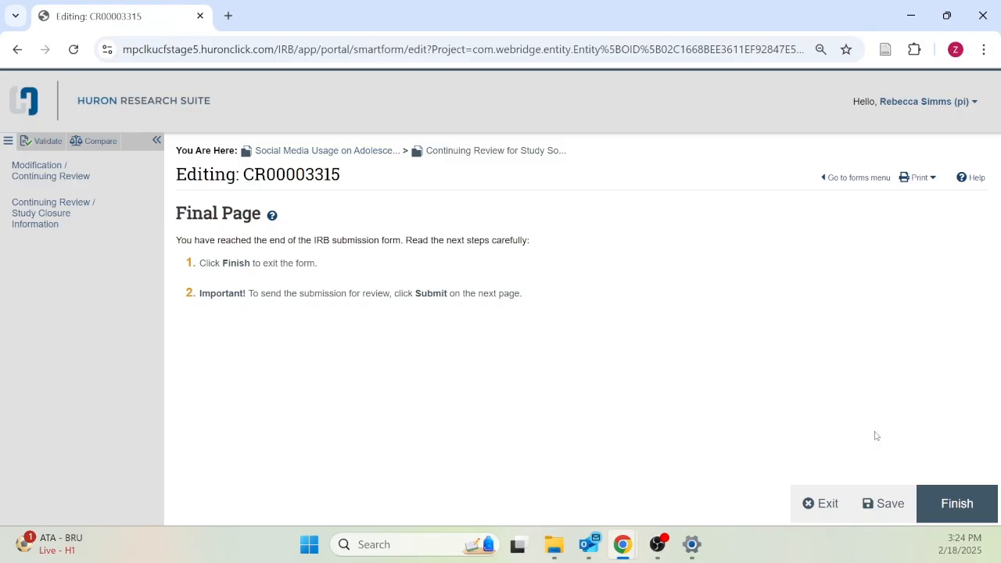
pyautogui.click(959, 505)
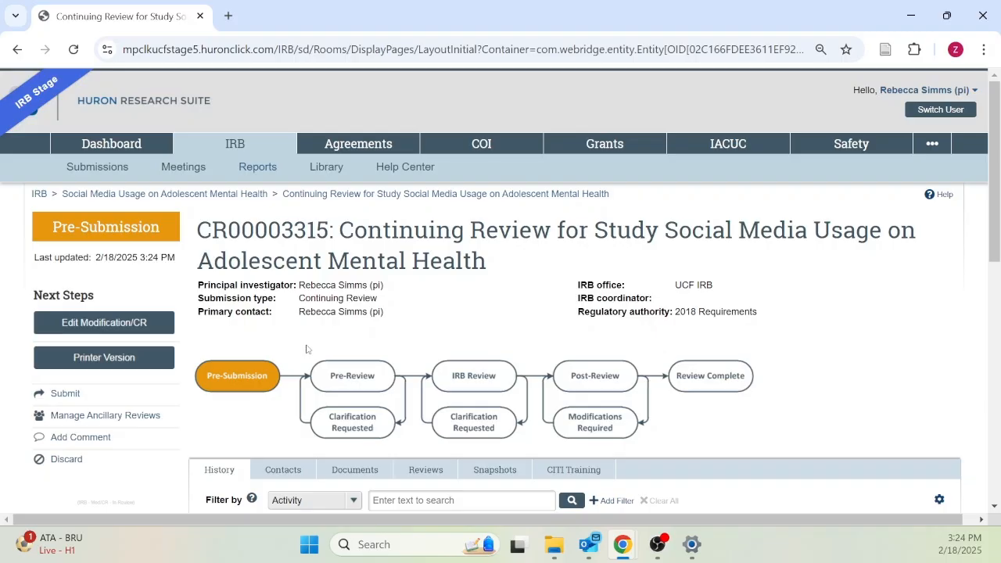
pyautogui.click(66, 395)
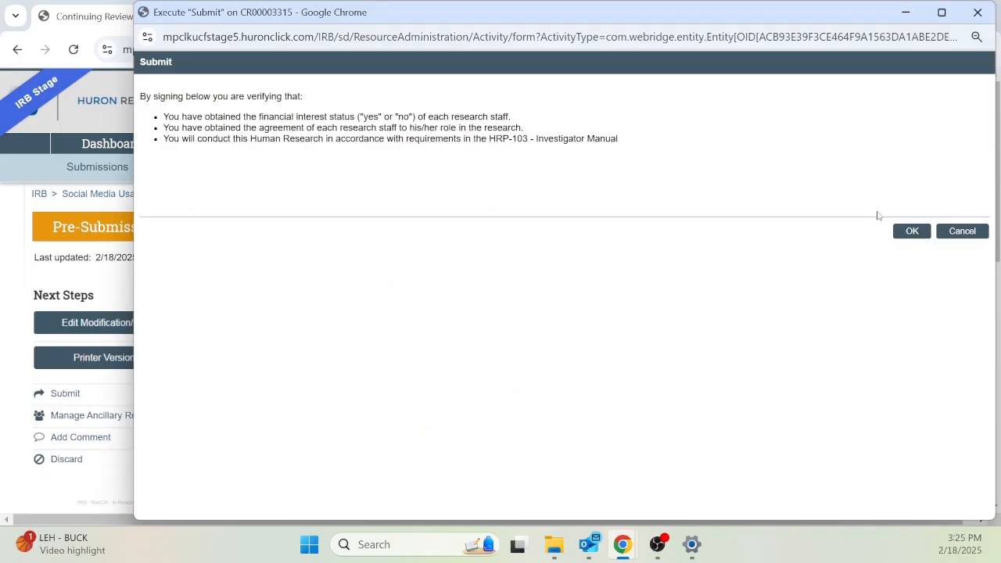
pyautogui.click(907, 231)
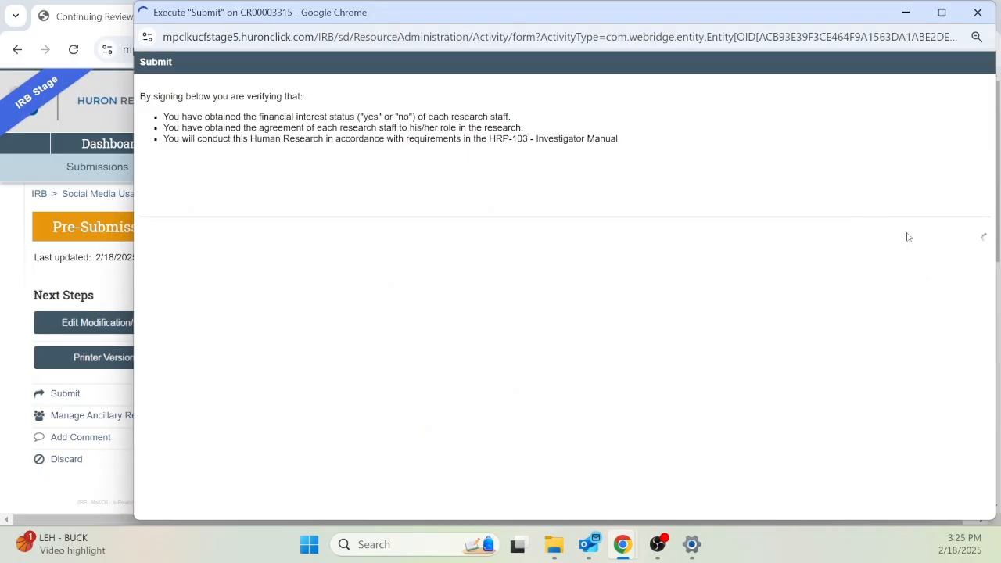